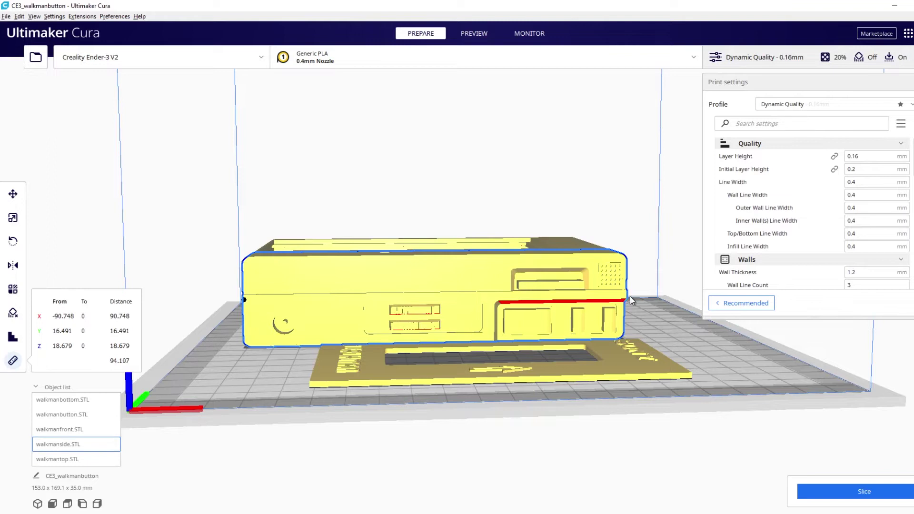
- Measure the length of the Walkman side part in Cura and the width across the helmet's opening in Meshmixer
{"action": "left_click", "coordinate": [626, 298]}
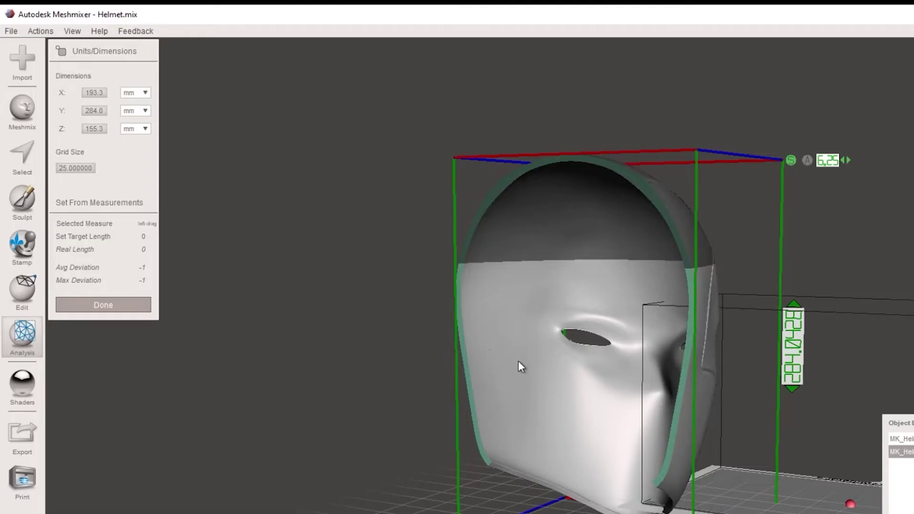
{"action": "mouse_move", "coordinate": [521, 366]}
{"action": "left_mouse_down"}
{"action": "mouse_move", "coordinate": [674, 379]}
{"action": "mouse_move", "coordinate": [684, 418]}
{"action": "mouse_move", "coordinate": [686, 379]}
{"action": "left_mouse_up"}
{"action": "right_click_drag", "start_coordinate": [685, 378], "coordinate": [707, 439]}
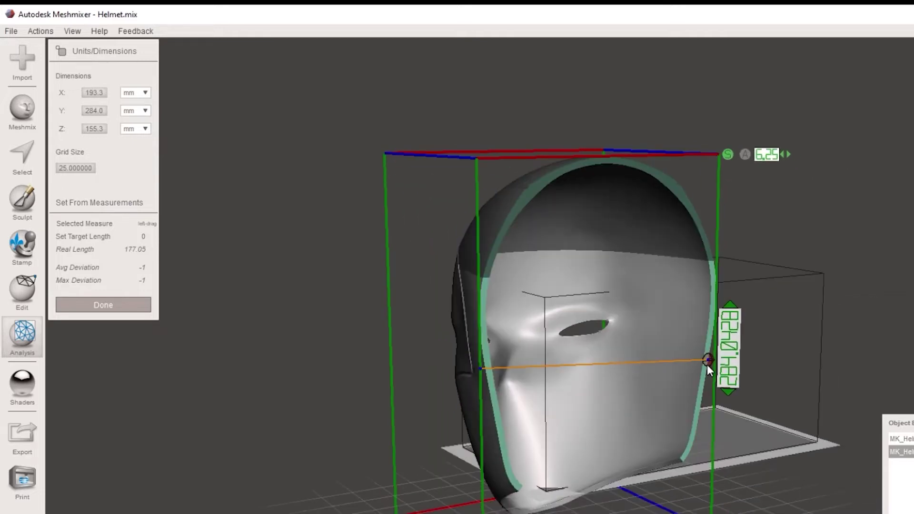
{"action": "left_click_drag", "start_coordinate": [708, 363], "coordinate": [679, 348]}
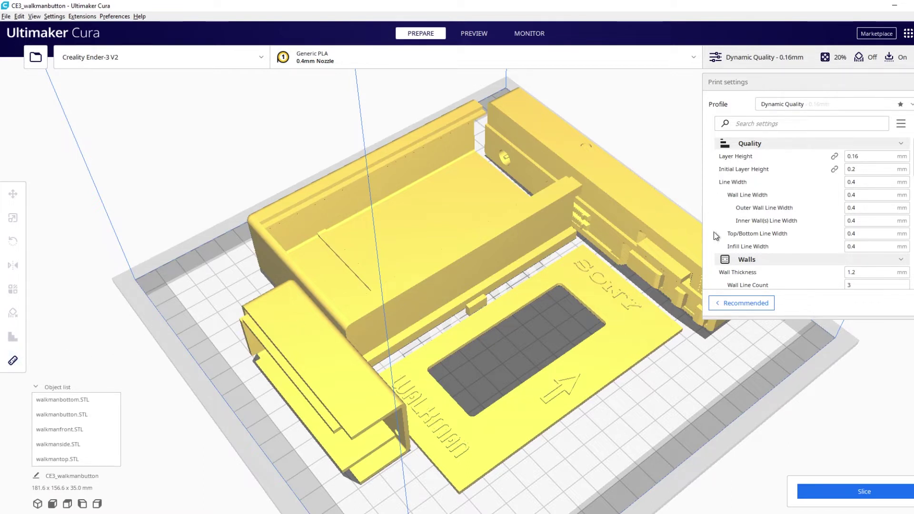
- Switch to Cura and view the Measure Tool plugin's details in the Marketplace
{"action": "left_click", "coordinate": [875, 34]}
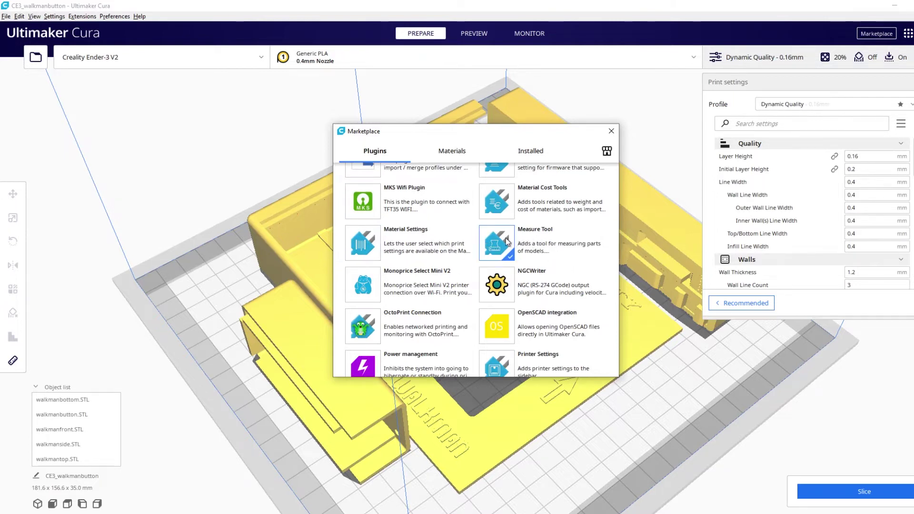
{"action": "left_click", "coordinate": [522, 245]}
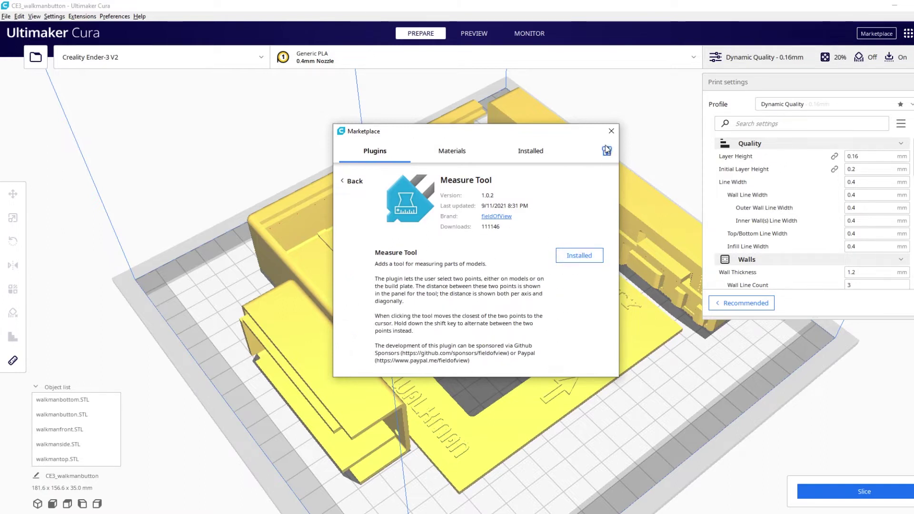
{"action": "left_click", "coordinate": [611, 131]}
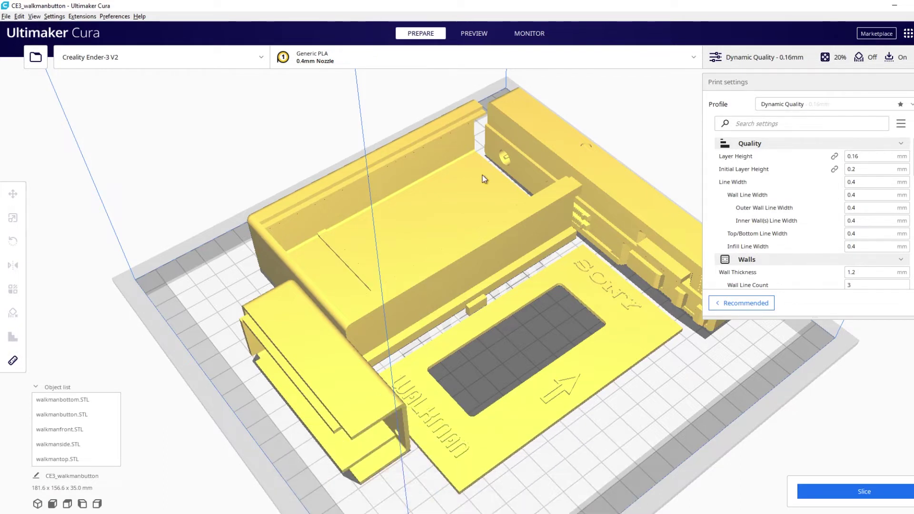
- Move walkmantop.STL across the plate to beside walkmanside.STL and shift walkmanbottom.STL away from them along X
{"action": "right_click_drag", "start_coordinate": [422, 346], "coordinate": [661, 318]}
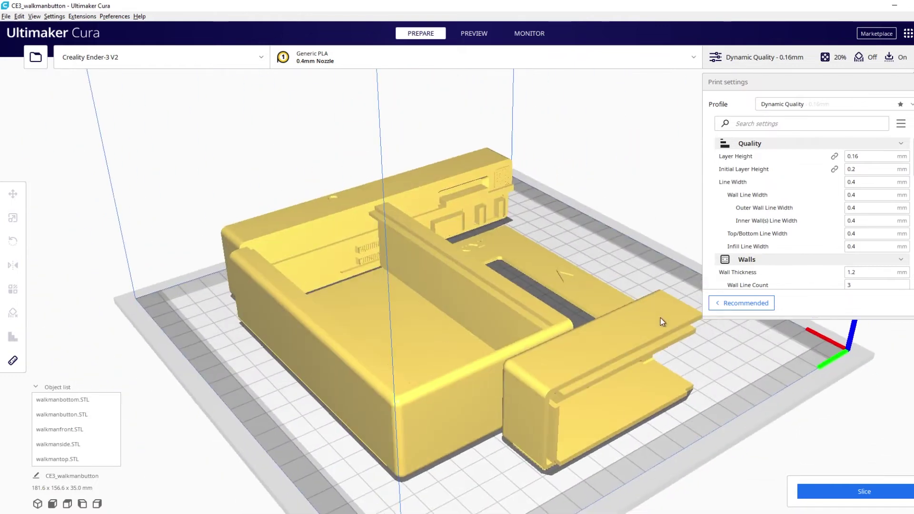
{"action": "right_click_drag", "start_coordinate": [352, 353], "coordinate": [495, 367]}
{"action": "left_click", "coordinate": [416, 377]}
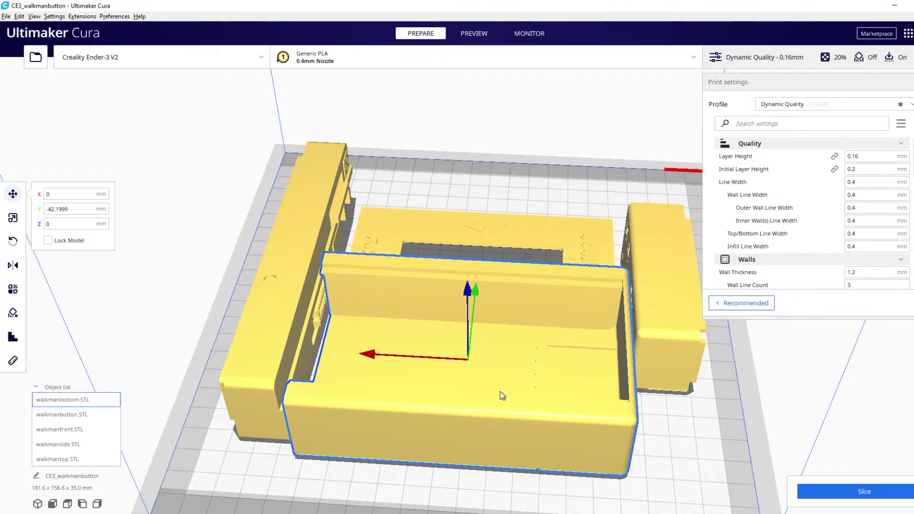
{"action": "left_click", "coordinate": [659, 294]}
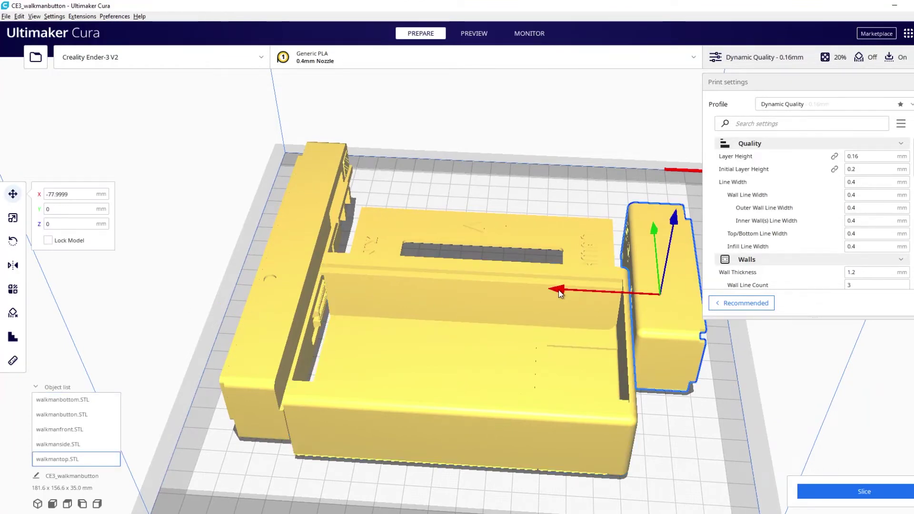
{"action": "left_click_drag", "start_coordinate": [559, 294], "coordinate": [222, 321]}
{"action": "left_click", "coordinate": [443, 353]}
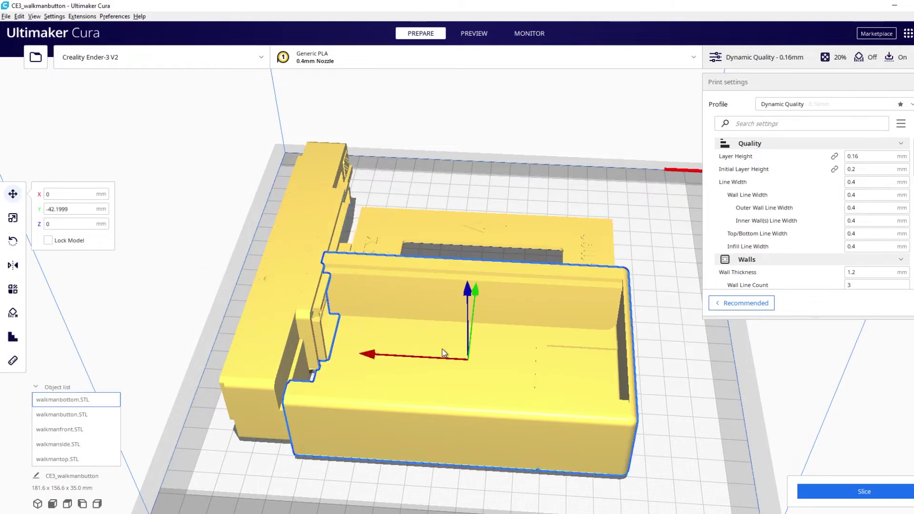
{"action": "left_click_drag", "start_coordinate": [368, 356], "coordinate": [480, 361]}
- Reposition walkmantop.STL between the side and bottom parts, at about X 32.86 mm, and shift it along Y toward the bottom part
{"action": "left_click", "coordinate": [311, 307]}
{"action": "left_click_drag", "start_coordinate": [210, 271], "coordinate": [301, 296]}
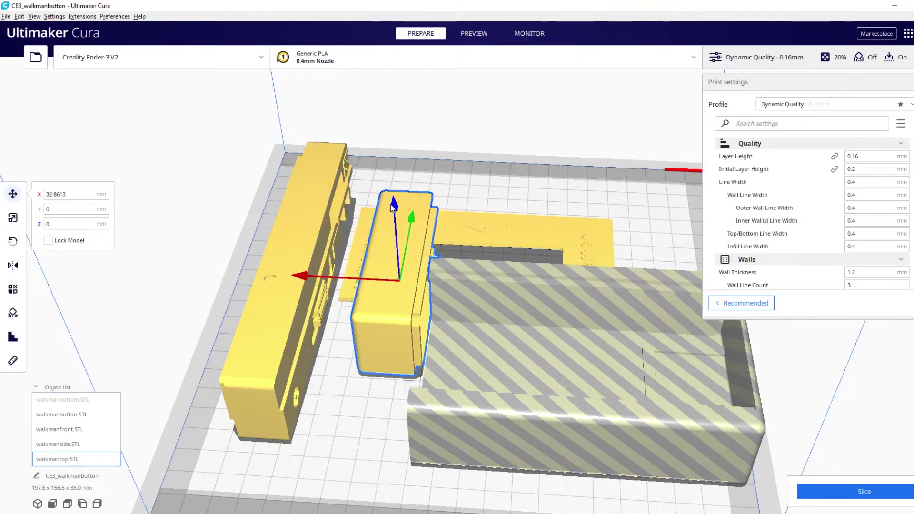
{"action": "left_click_drag", "start_coordinate": [416, 218], "coordinate": [412, 305]}
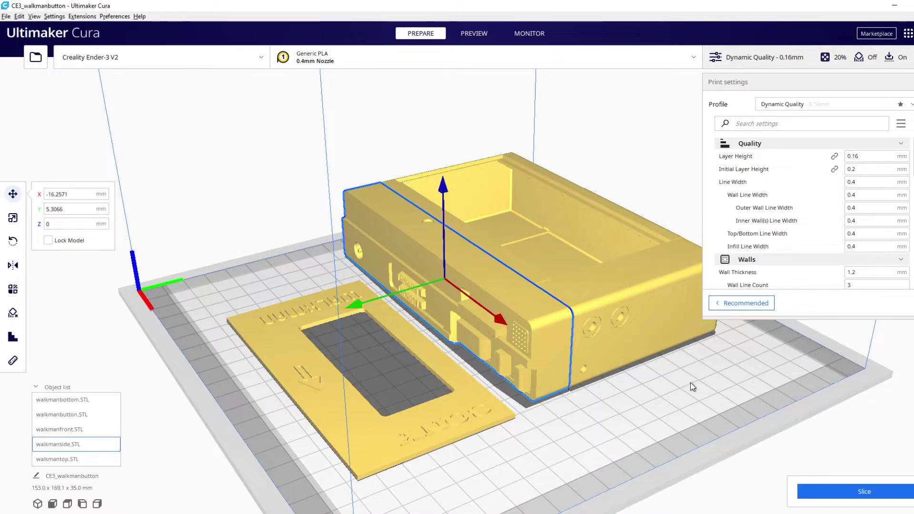
- Inspect the assembled Walkman parts and look up the TPS-L2's dimensions in its web page's technical specifications
{"action": "right_click_drag", "start_coordinate": [690, 386], "coordinate": [509, 378]}
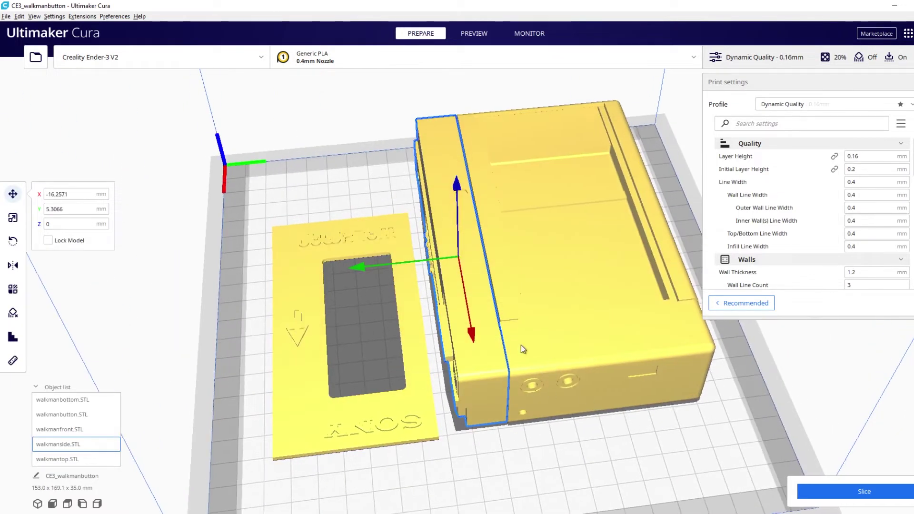
{"action": "right_click_drag", "start_coordinate": [474, 479], "coordinate": [556, 430]}
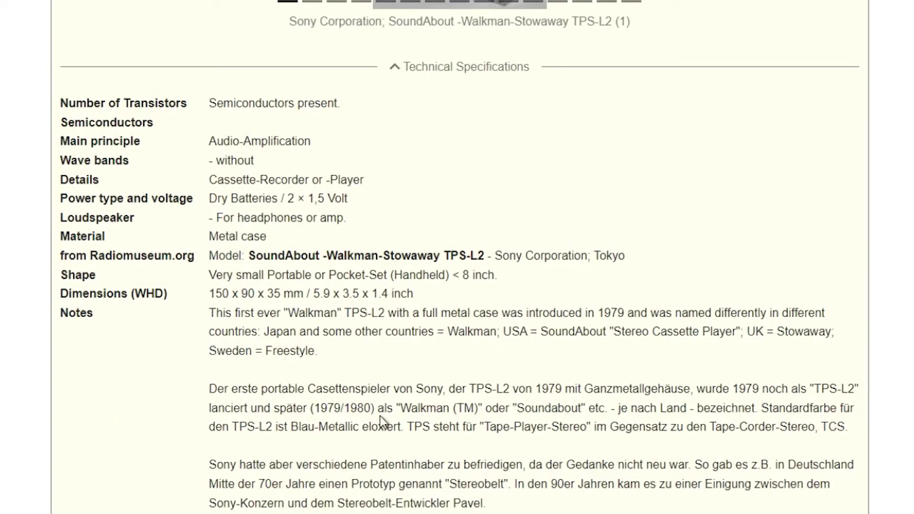
{"action": "scroll", "coordinate": [380, 416], "scroll_direction": "up", "scroll_amount": 10}
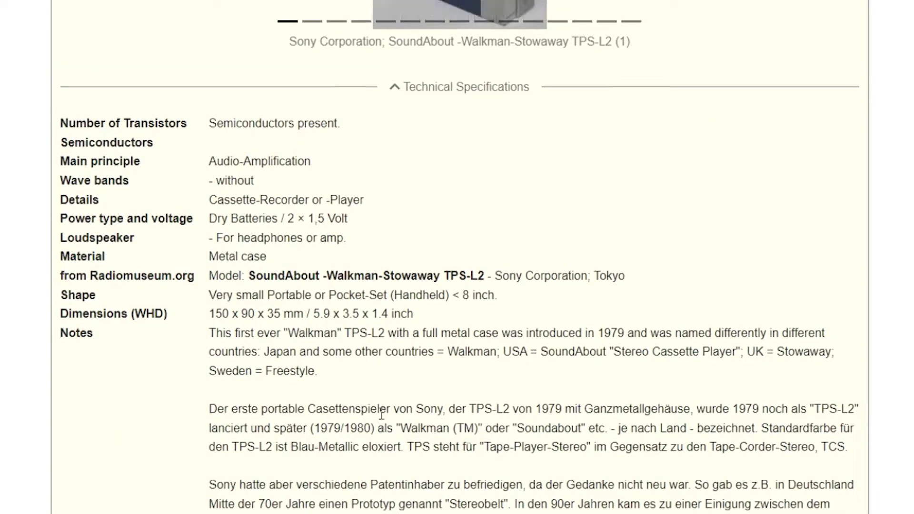
{"action": "scroll", "coordinate": [379, 422], "scroll_direction": "down", "scroll_amount": 8}
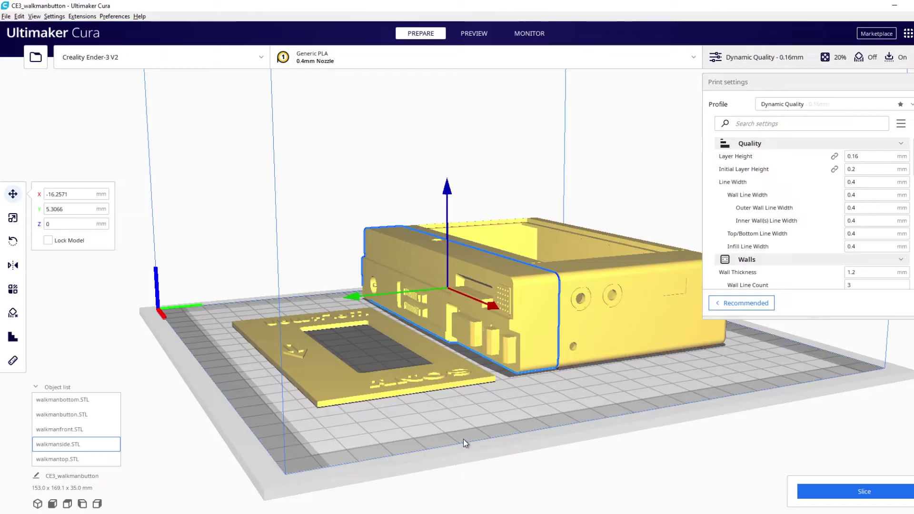
- Measure the length of the Walkman side part in Cura from one end edge to the other
{"action": "mouse_move", "coordinate": [164, 378]}
{"action": "right_mouse_down"}
{"action": "mouse_move", "coordinate": [244, 381]}
{"action": "mouse_move", "coordinate": [157, 378]}
{"action": "right_mouse_up"}
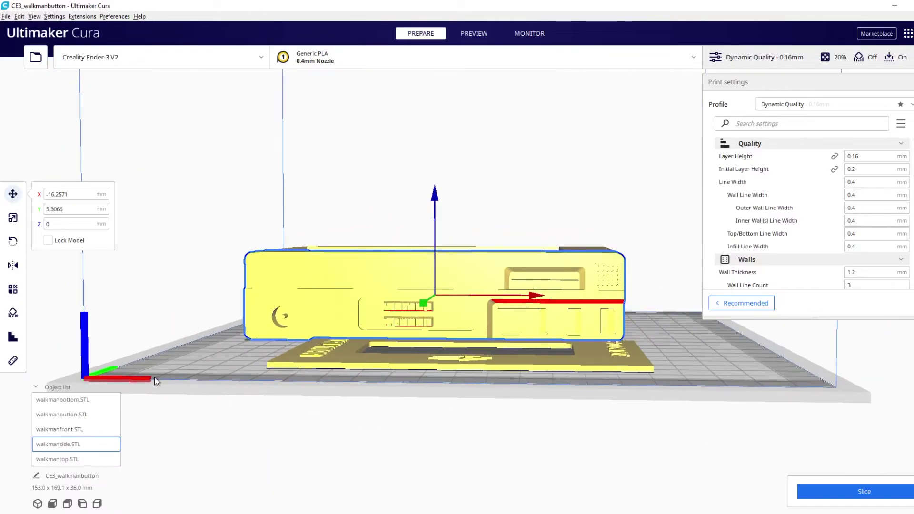
{"action": "left_click", "coordinate": [11, 362]}
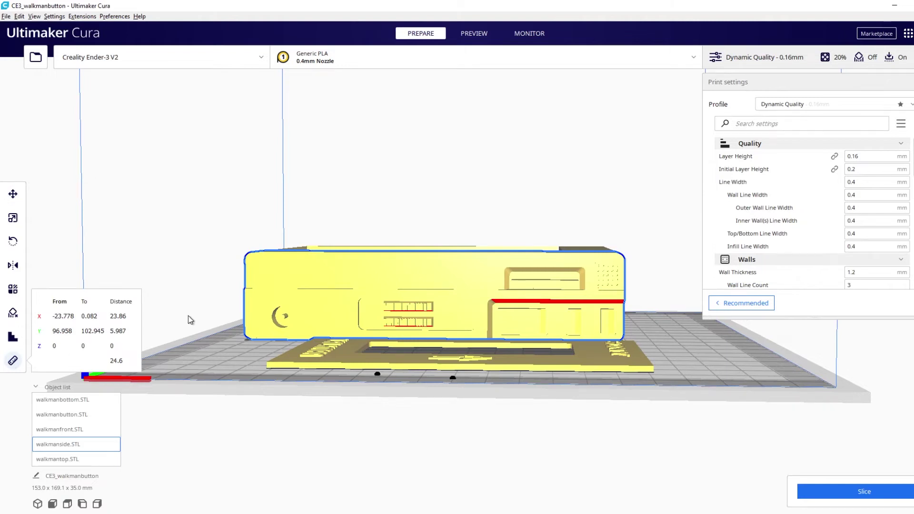
{"action": "right_click_drag", "start_coordinate": [190, 320], "coordinate": [242, 322]}
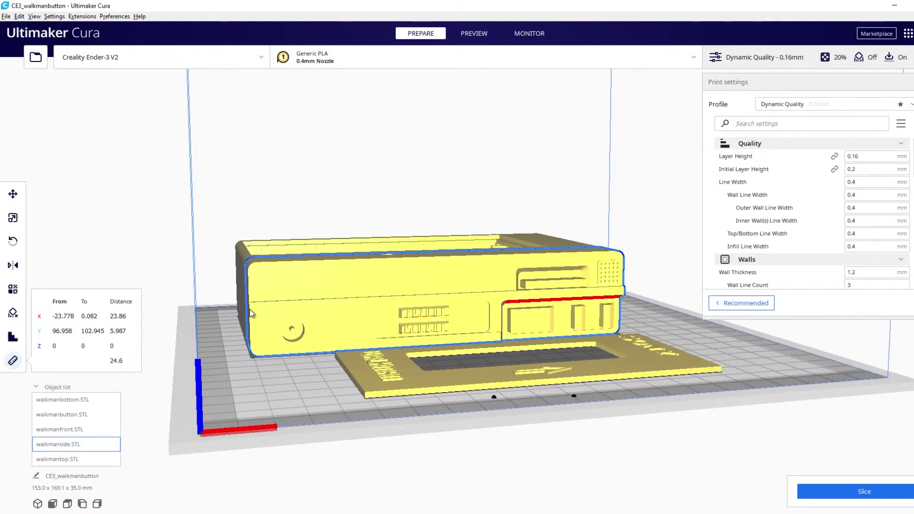
{"action": "left_click", "coordinate": [250, 310]}
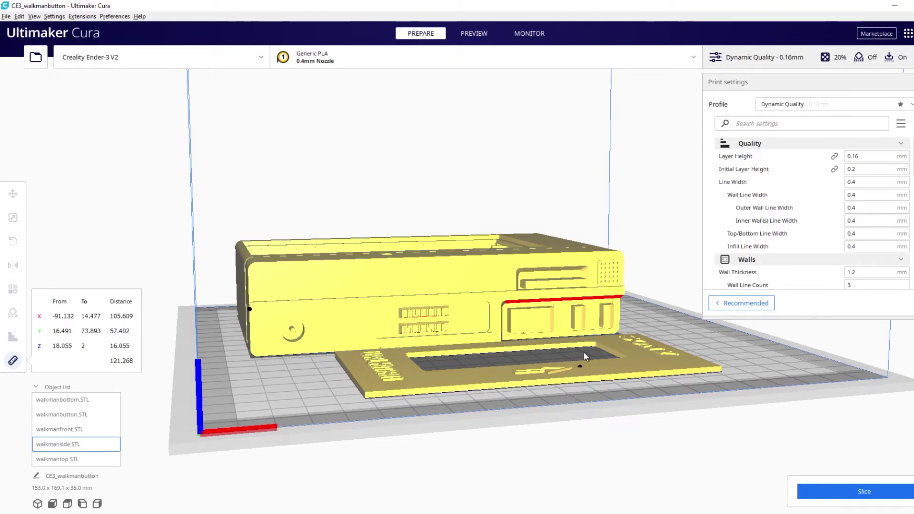
{"action": "left_click", "coordinate": [623, 293]}
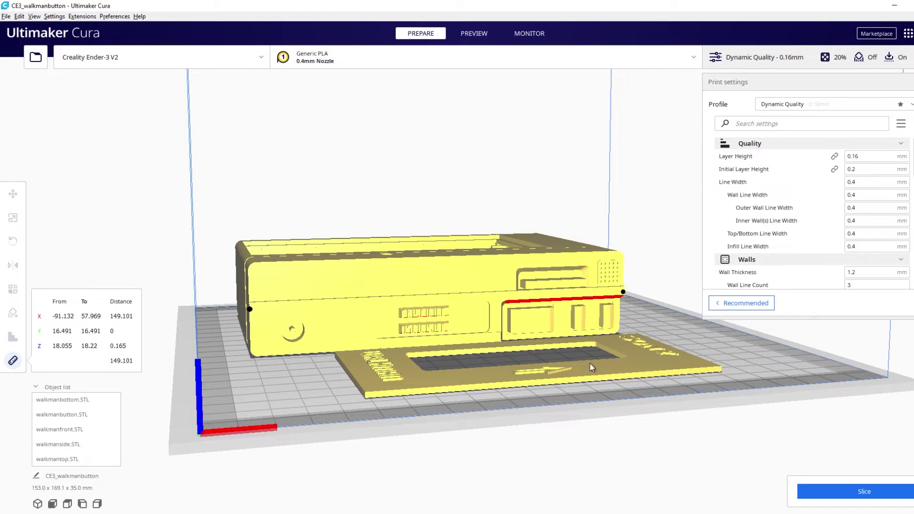
- Measure the height of the Walkman side part on its end face, from upper to lower edge
{"action": "right_click_drag", "start_coordinate": [590, 364], "coordinate": [654, 308]}
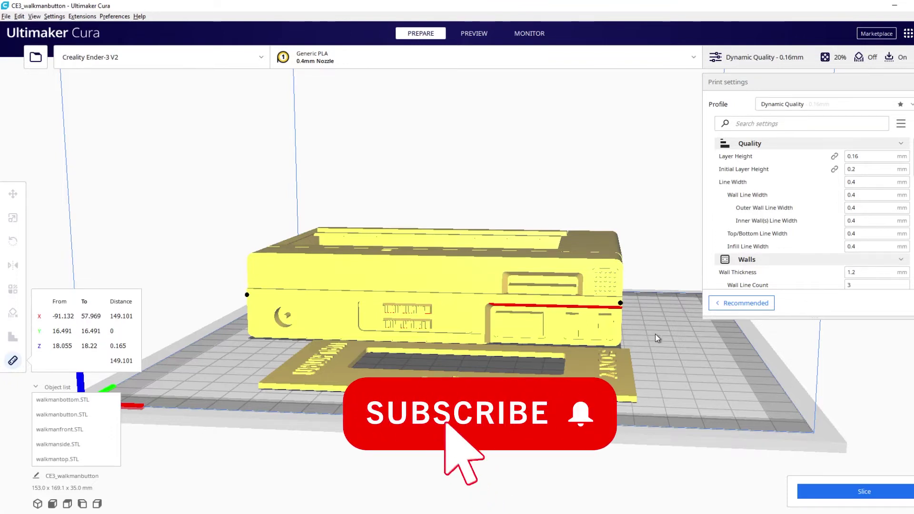
{"action": "right_click_drag", "start_coordinate": [663, 339], "coordinate": [451, 287]}
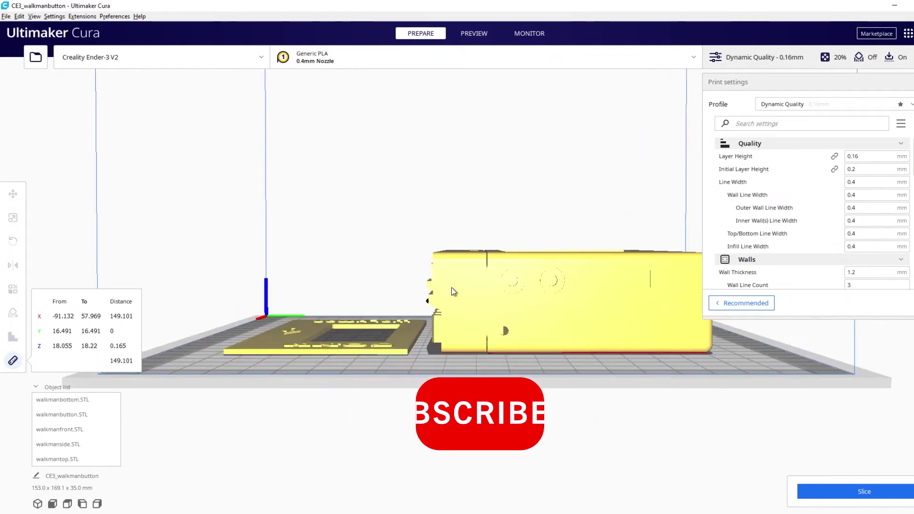
{"action": "left_click", "coordinate": [458, 254]}
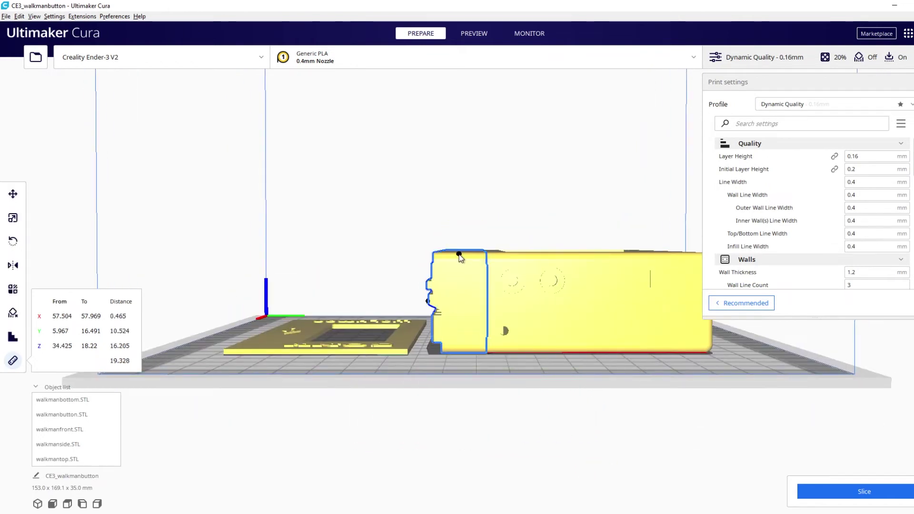
{"action": "left_click", "coordinate": [458, 351]}
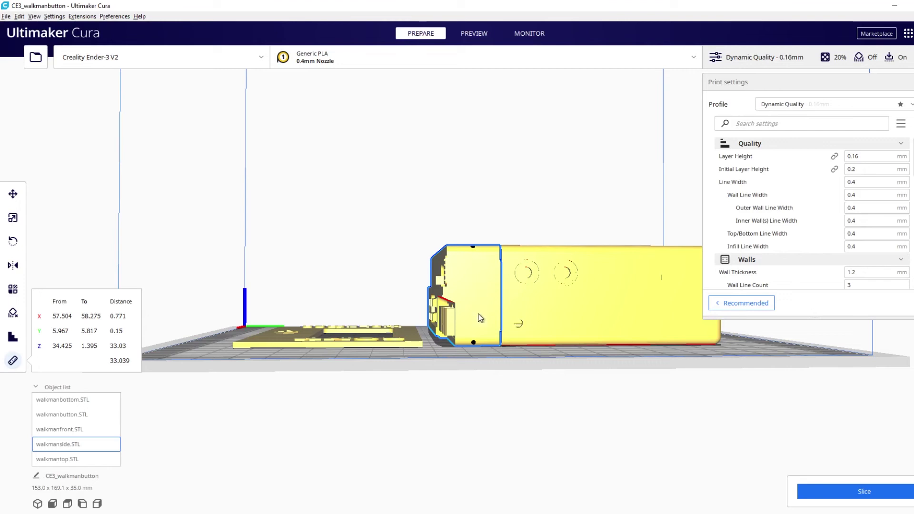
- Scale walkmanside.STL uniformly to about 106.67%, making it about 160 mm long in X
{"action": "right_click_drag", "start_coordinate": [581, 321], "coordinate": [582, 358]}
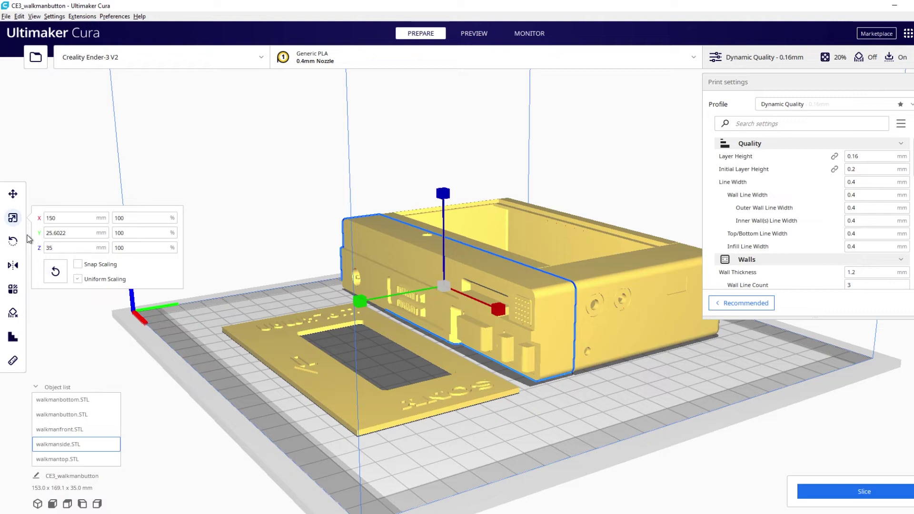
{"action": "left_click", "coordinate": [19, 222]}
{"action": "left_click", "coordinate": [20, 221]}
{"action": "mouse_move", "coordinate": [444, 287]}
{"action": "left_mouse_down"}
{"action": "mouse_move", "coordinate": [419, 299]}
{"action": "mouse_move", "coordinate": [459, 291]}
{"action": "left_mouse_up"}
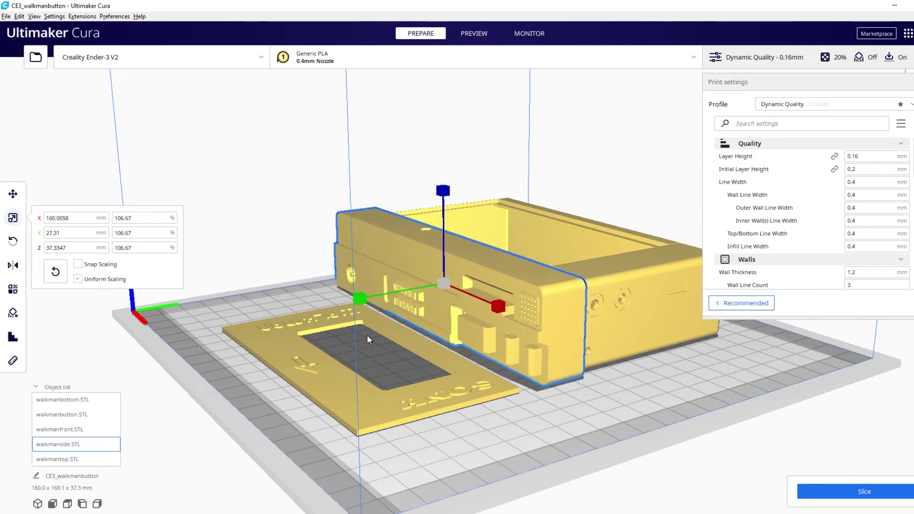
- Measure the scaled side part's length between its two end edges
{"action": "right_click_drag", "start_coordinate": [395, 333], "coordinate": [402, 362]}
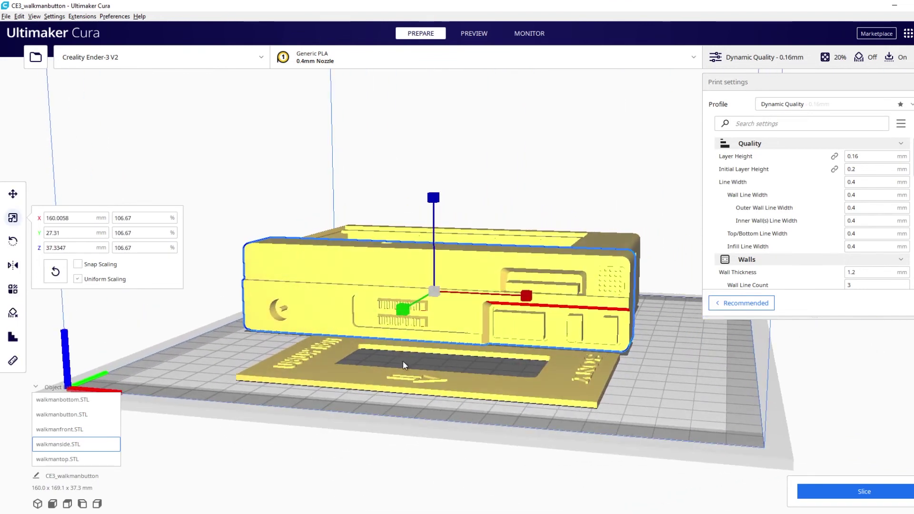
{"action": "left_click", "coordinate": [19, 365]}
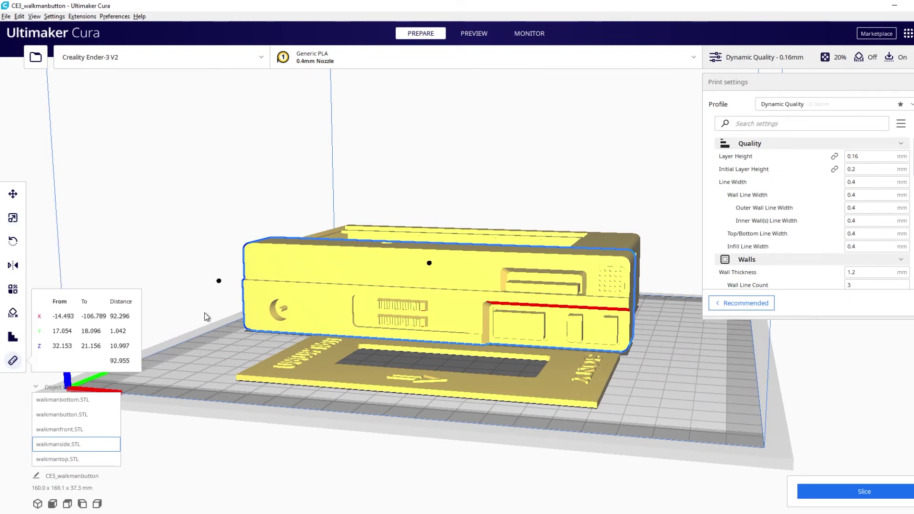
{"action": "left_click", "coordinate": [243, 283]}
{"action": "left_click", "coordinate": [629, 298]}
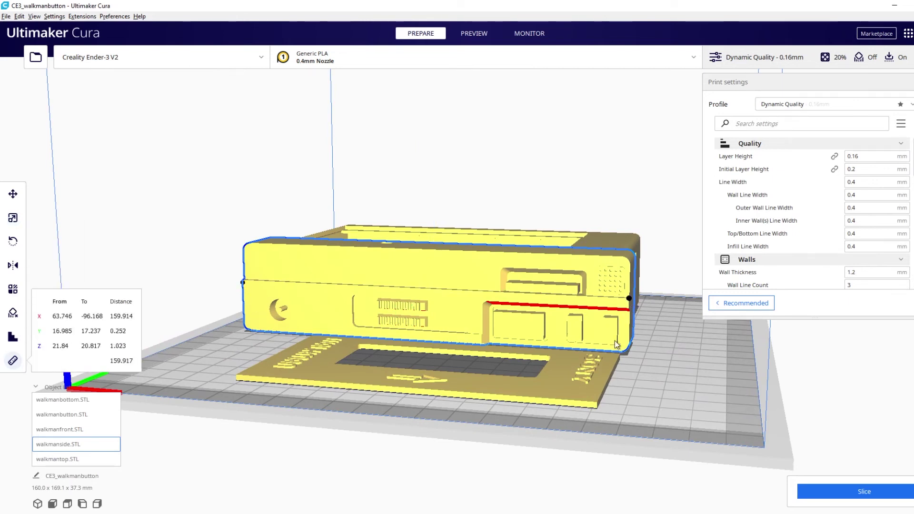
- Set the uniform scale of walkmanside.STL to 107%
{"action": "left_click", "coordinate": [13, 218]}
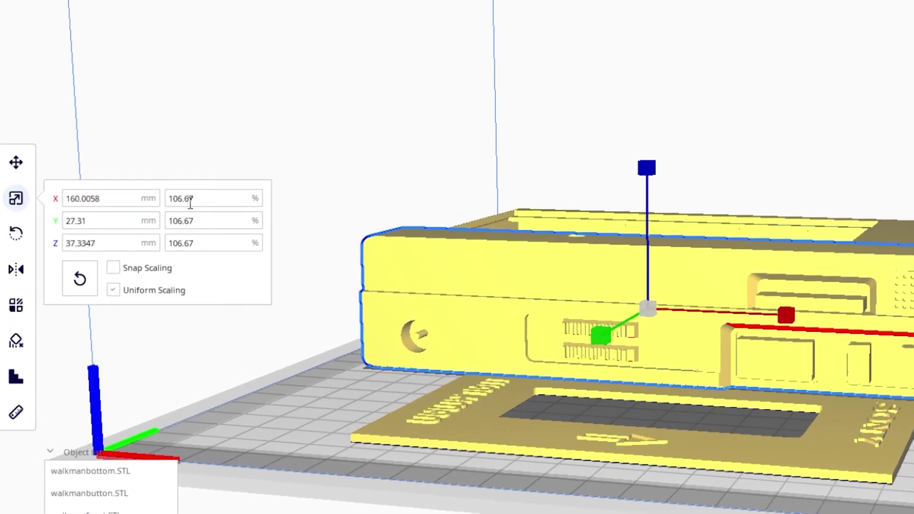
{"action": "double_click", "coordinate": [227, 202]}
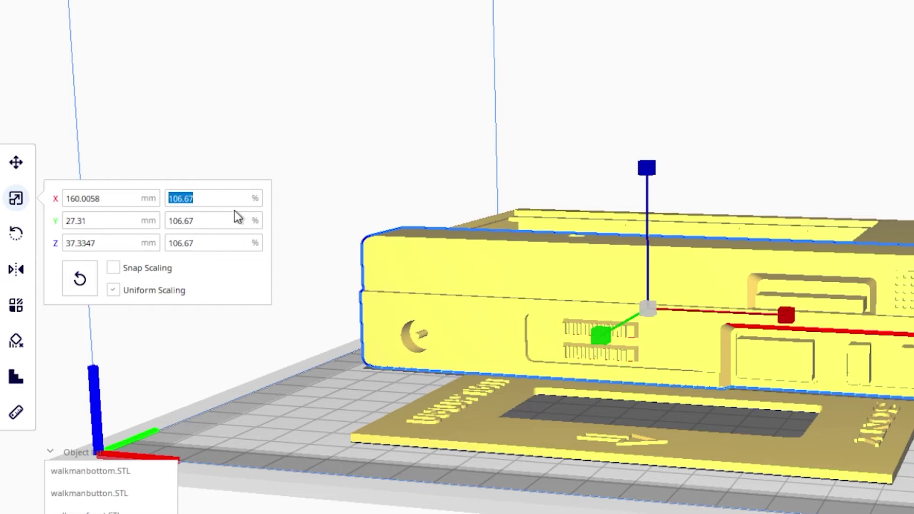
{"action": "left_click", "coordinate": [209, 196]}
{"action": "double_click", "coordinate": [183, 196]}
{"action": "type", "text": "1"}
{"action": "key", "text": "Return"}
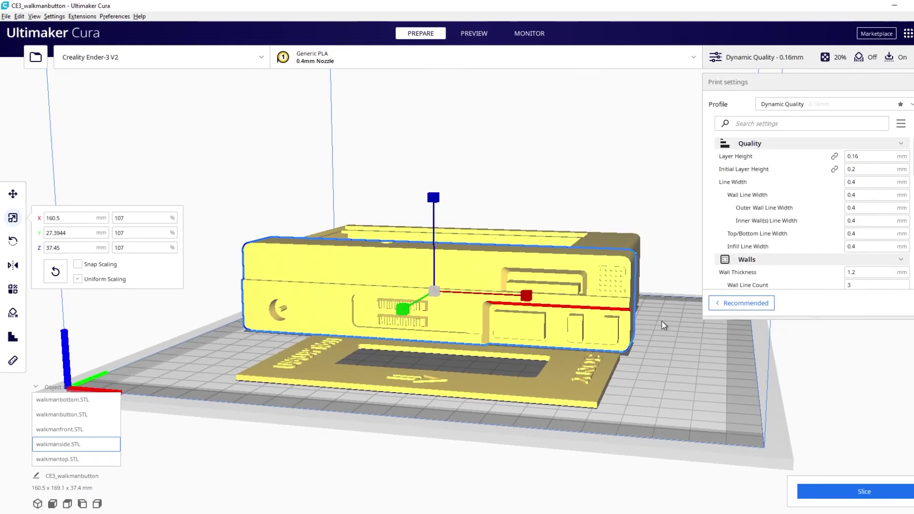
- Select walkmanbottom.STL and open its X scale percentage for editing
{"action": "right_click_drag", "start_coordinate": [661, 321], "coordinate": [398, 324]}
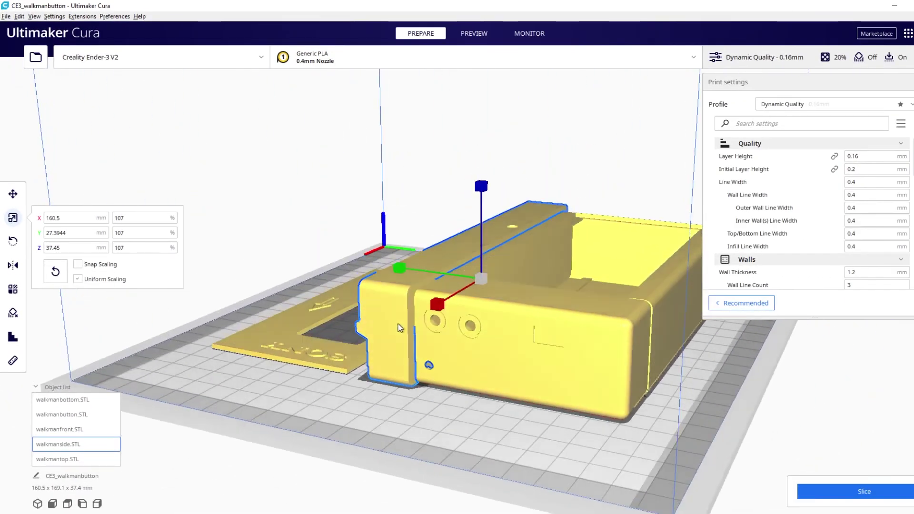
{"action": "left_click", "coordinate": [519, 344]}
{"action": "double_click", "coordinate": [119, 218]}
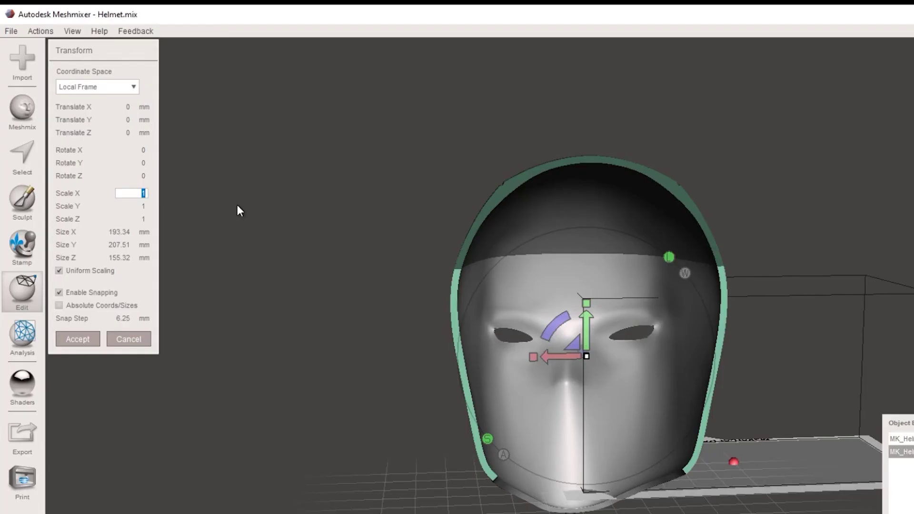
- Switch to Meshmixer and set the helmet's uniform scale factor to 1.1
{"action": "type", "text": "1.1"}
{"action": "key", "text": "Return"}
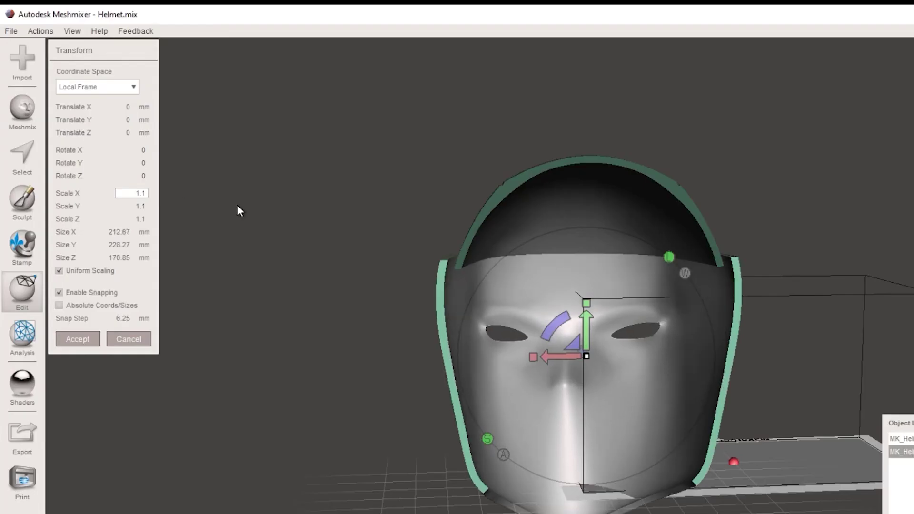